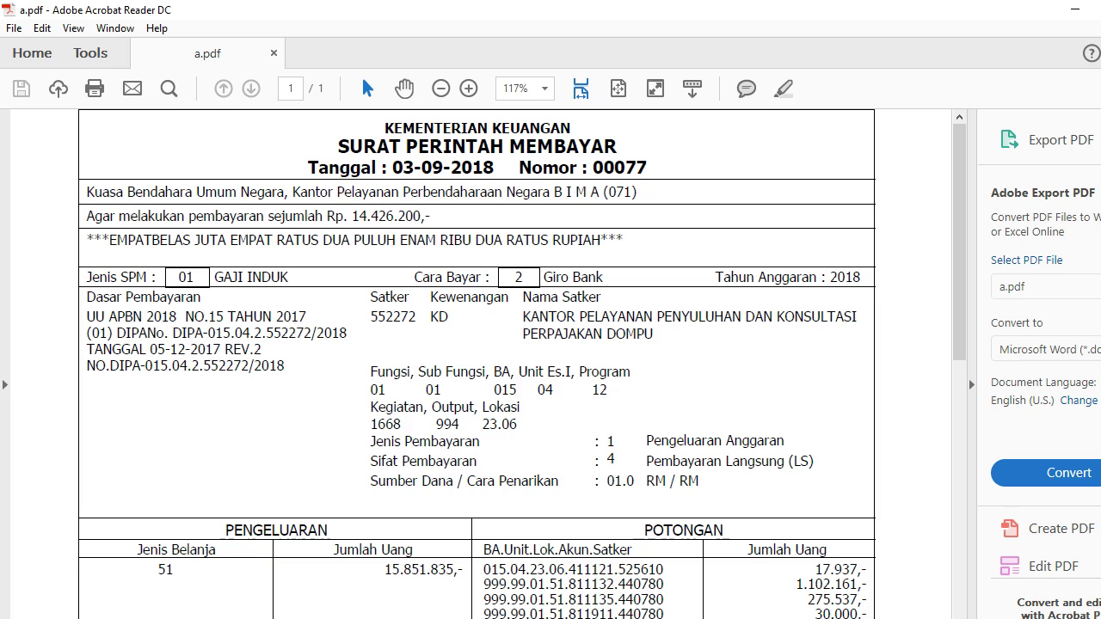
scroll(339, 271, "down", 3)
scroll(342, 283, "up", 3)
scroll(446, 207, "down", 5)
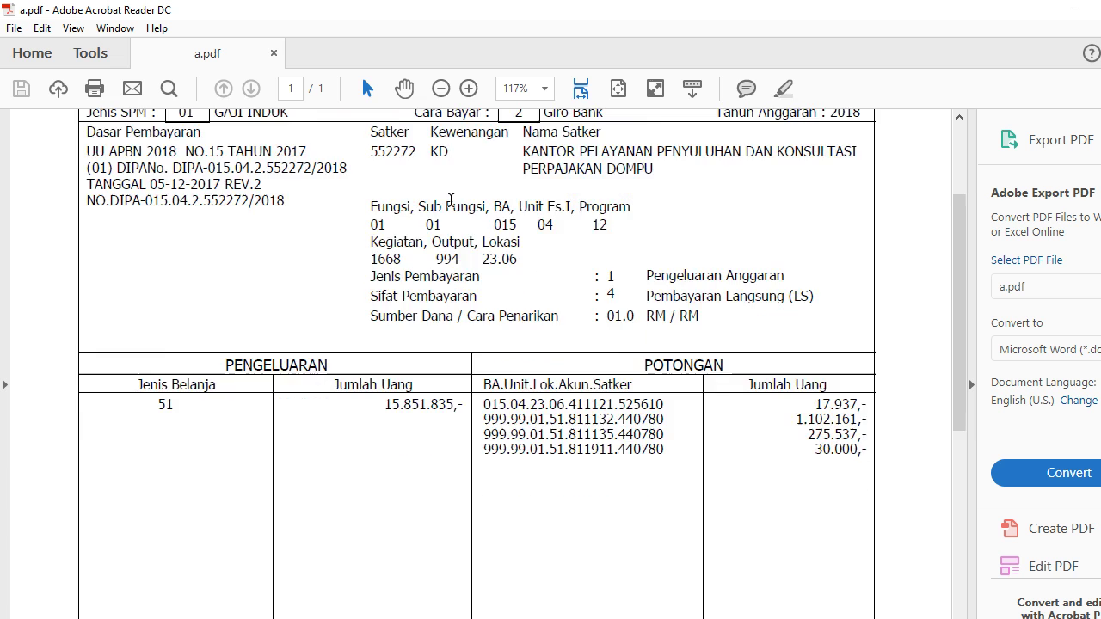
scroll(447, 228, "down", 5)
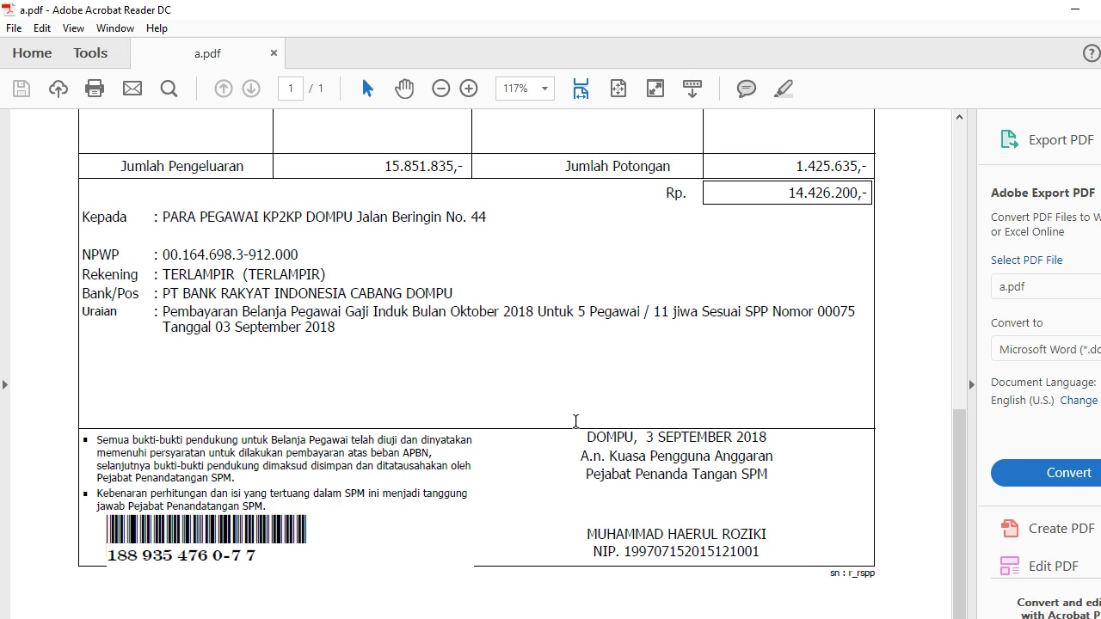
left_click(1074, 9)
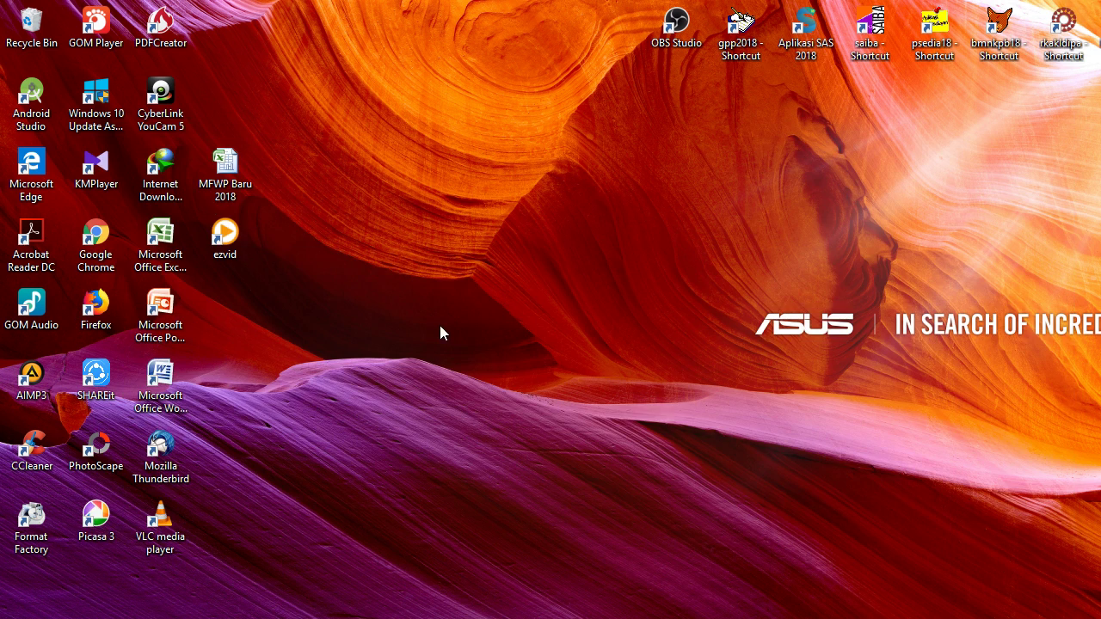
Step: Browse USB Drive (E:) to SPM_GAJI_INDUK_OKTOBER_2018 > adk_spm_tipe_supplier_03 > non_kontraktual, then minimize Explorer
key("alt+Tab")
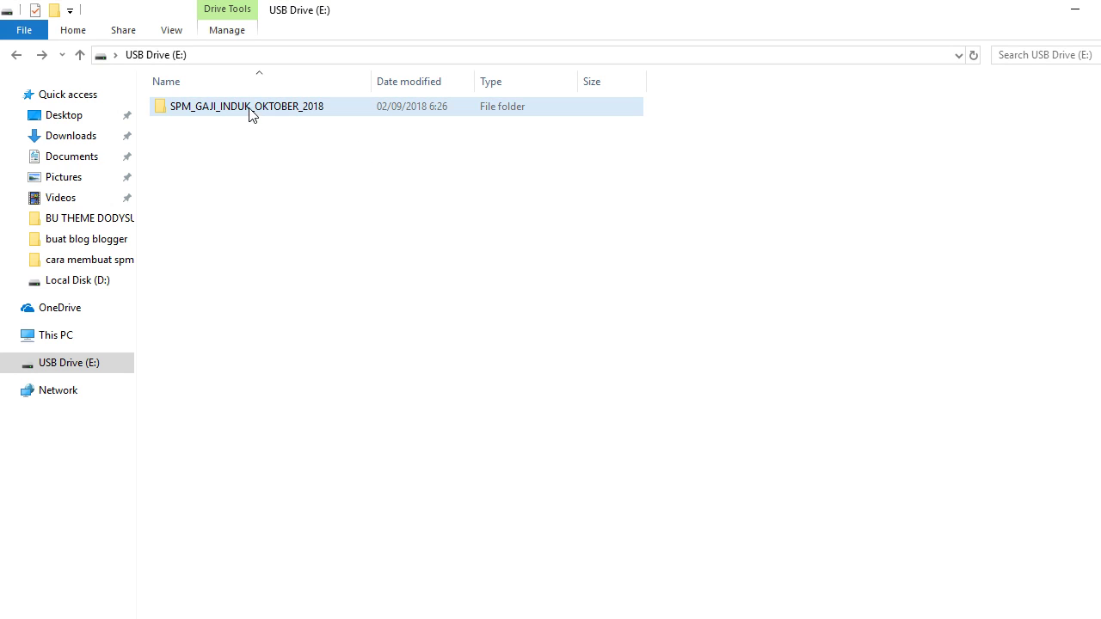
left_click(250, 113)
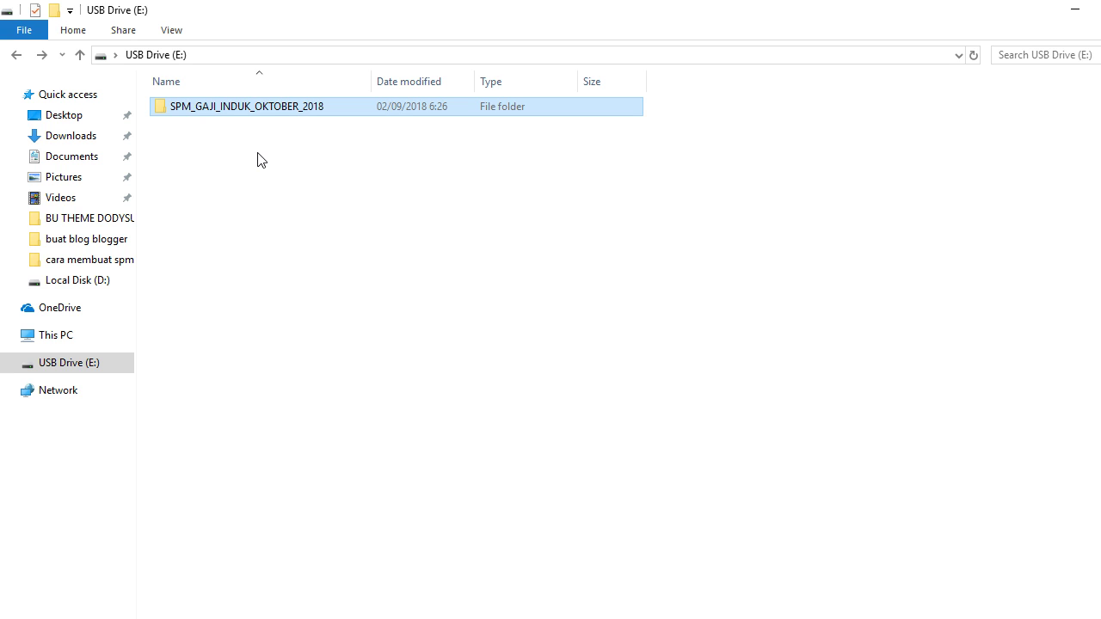
double_click(249, 114)
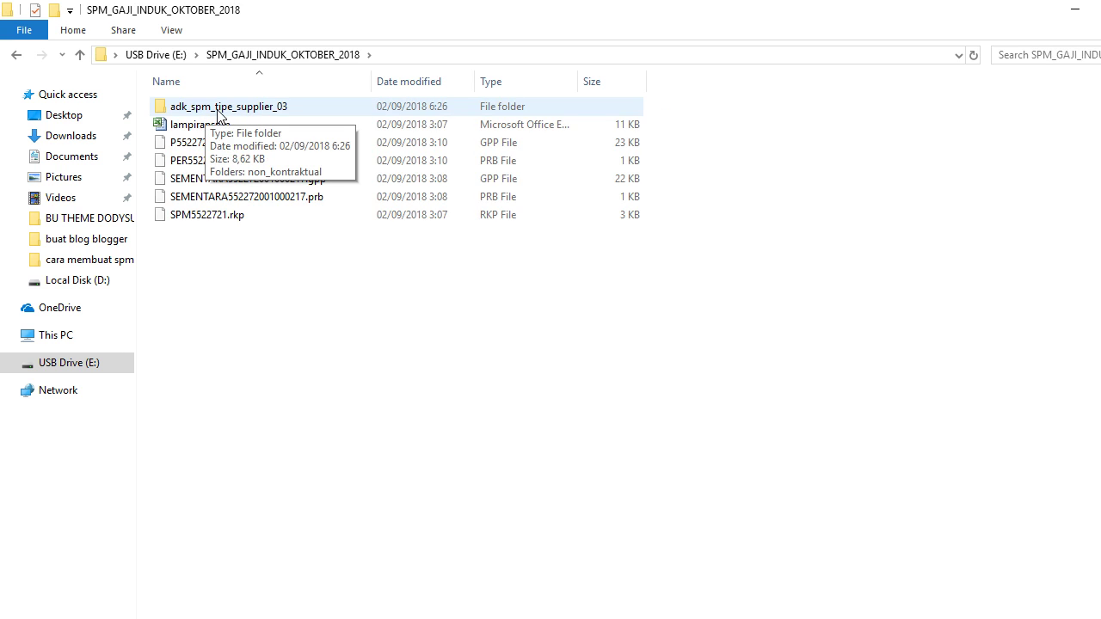
double_click(218, 113)
double_click(218, 113)
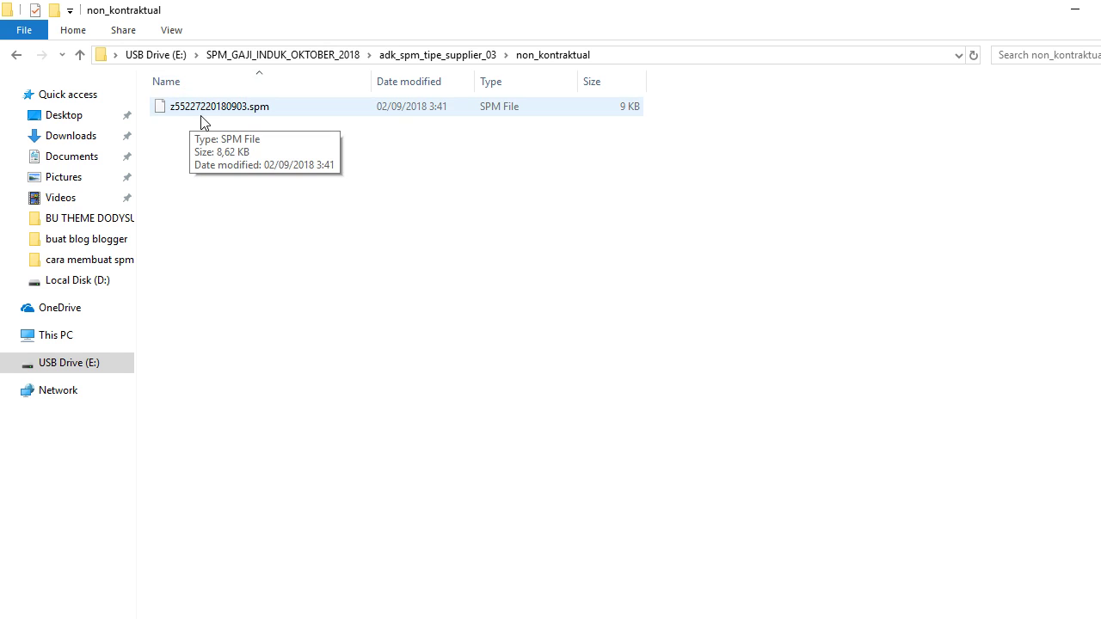
left_click(1074, 10)
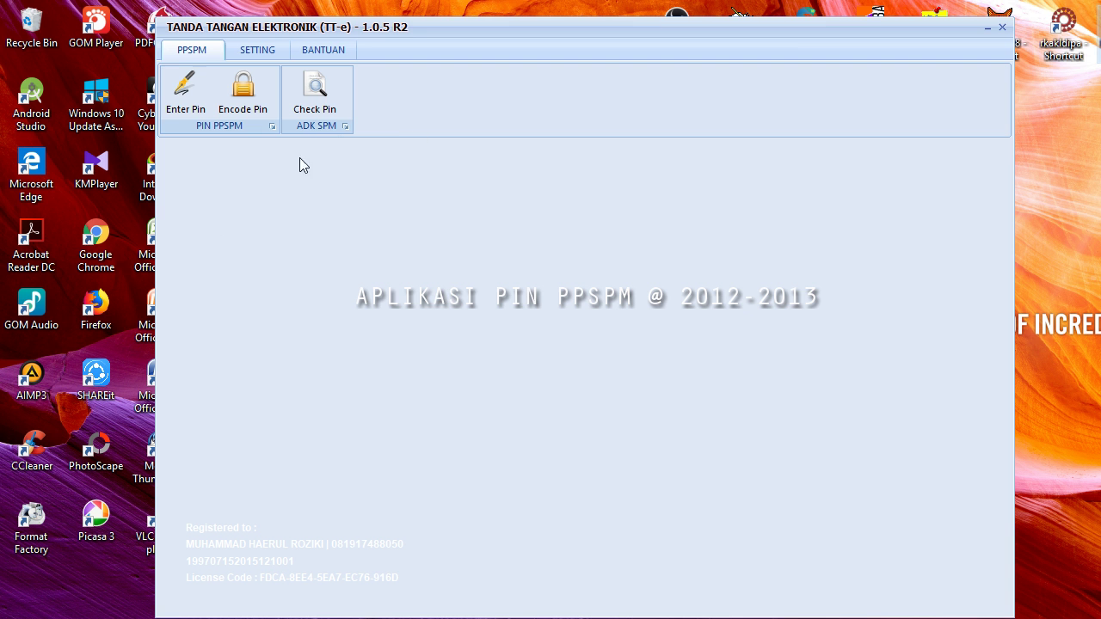
Step: Load z55227220180903.spm from USB Drive (E:)'s non_kontraktual folder via Enter Pin > ADK SPM
left_click(188, 102)
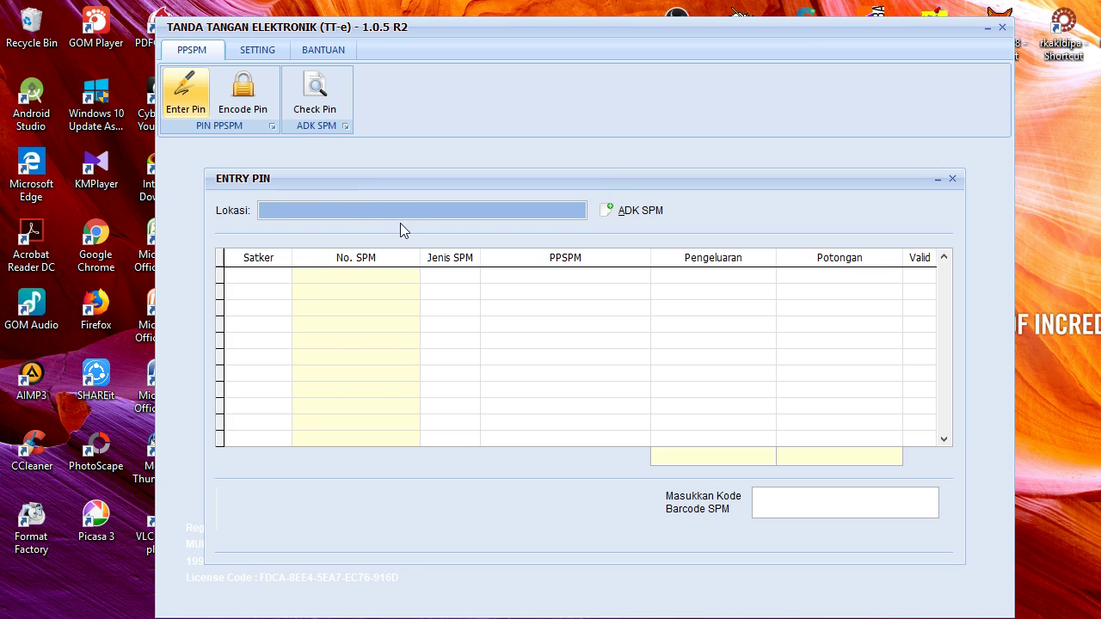
left_click(641, 217)
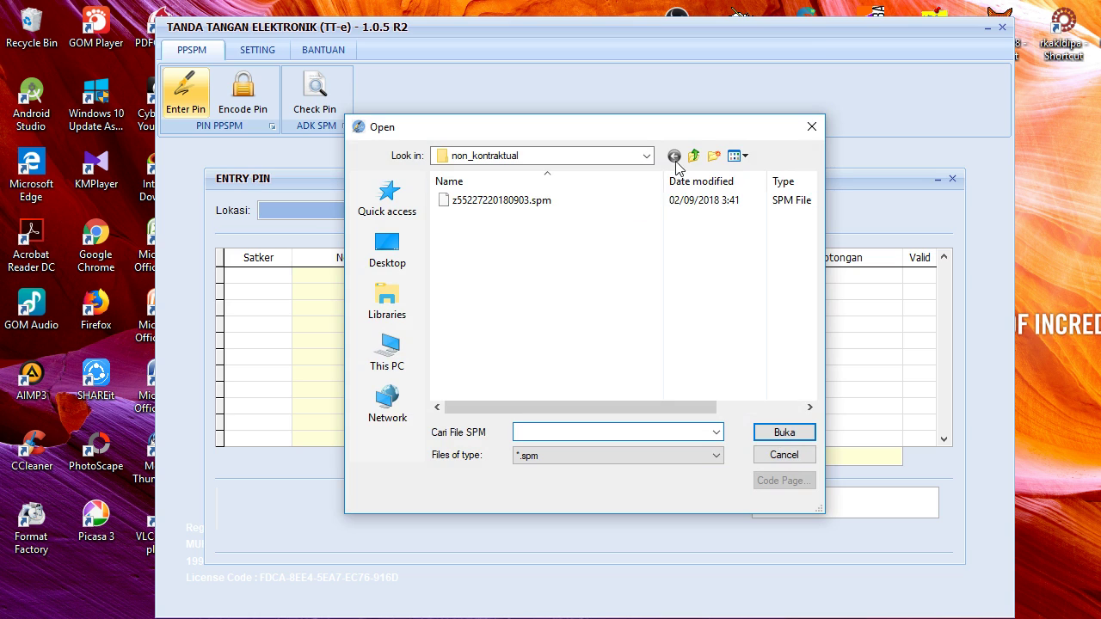
left_click(694, 155)
left_click(694, 156)
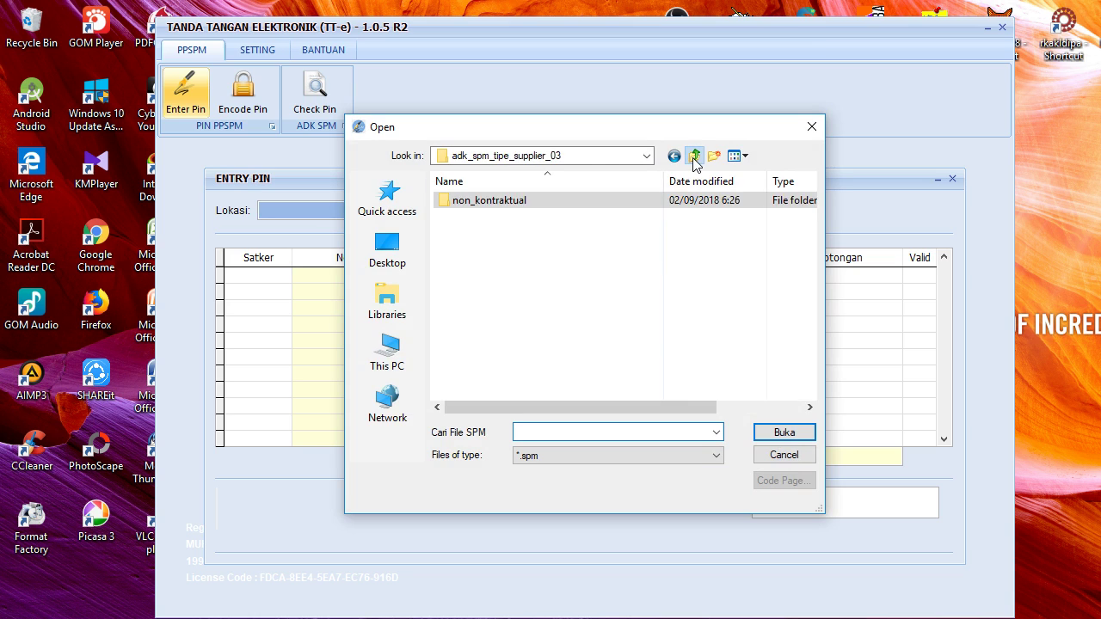
left_click(391, 365)
scroll(635, 310, "down", 5)
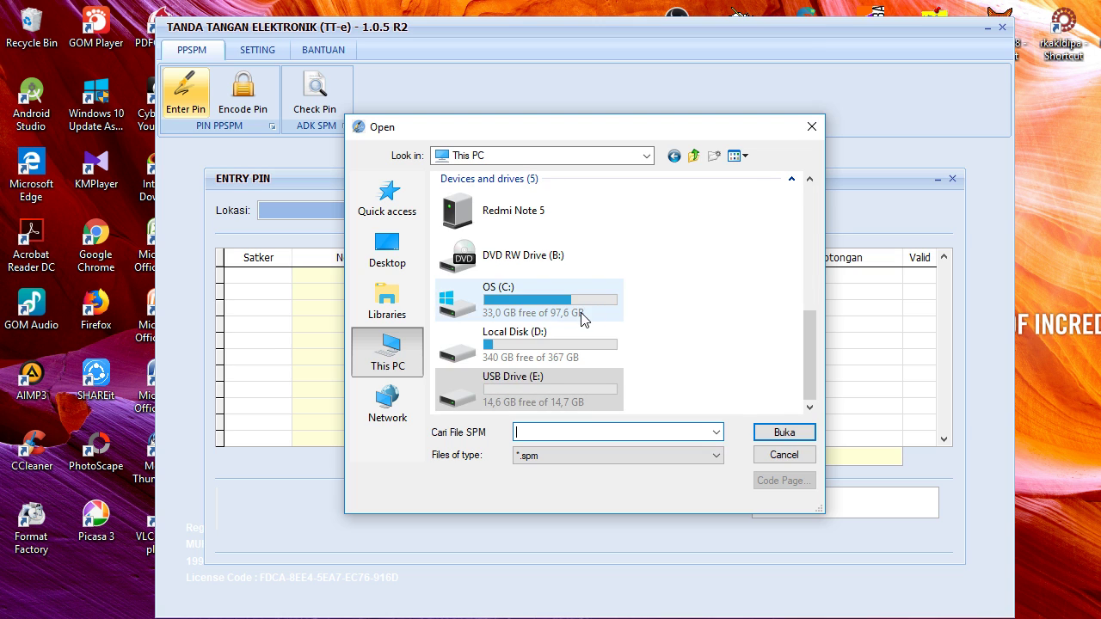
double_click(541, 386)
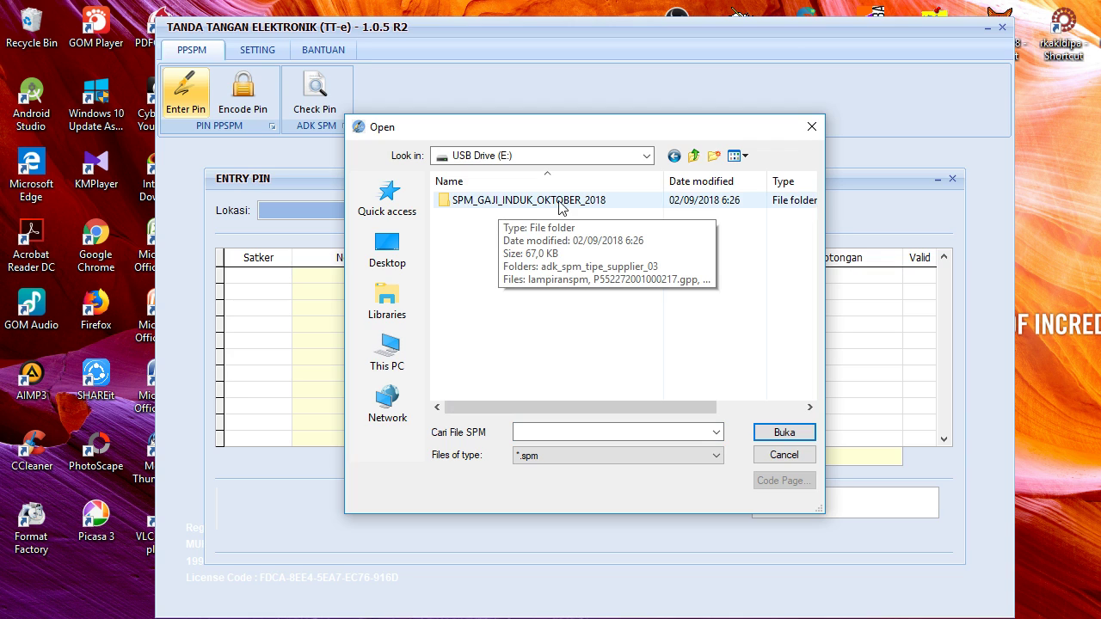
double_click(512, 205)
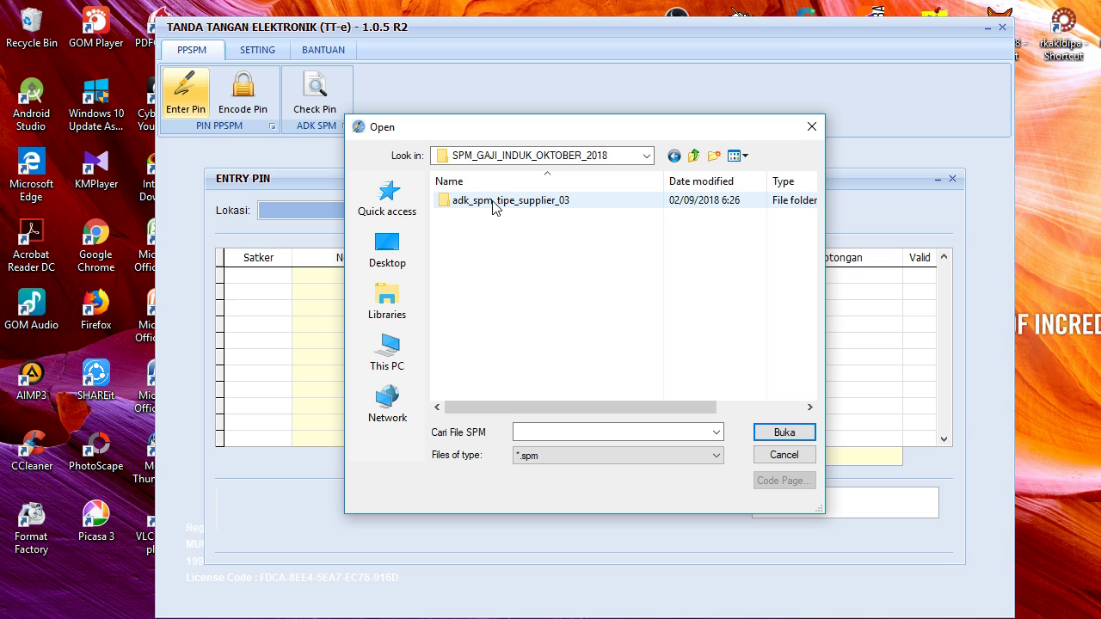
double_click(536, 205)
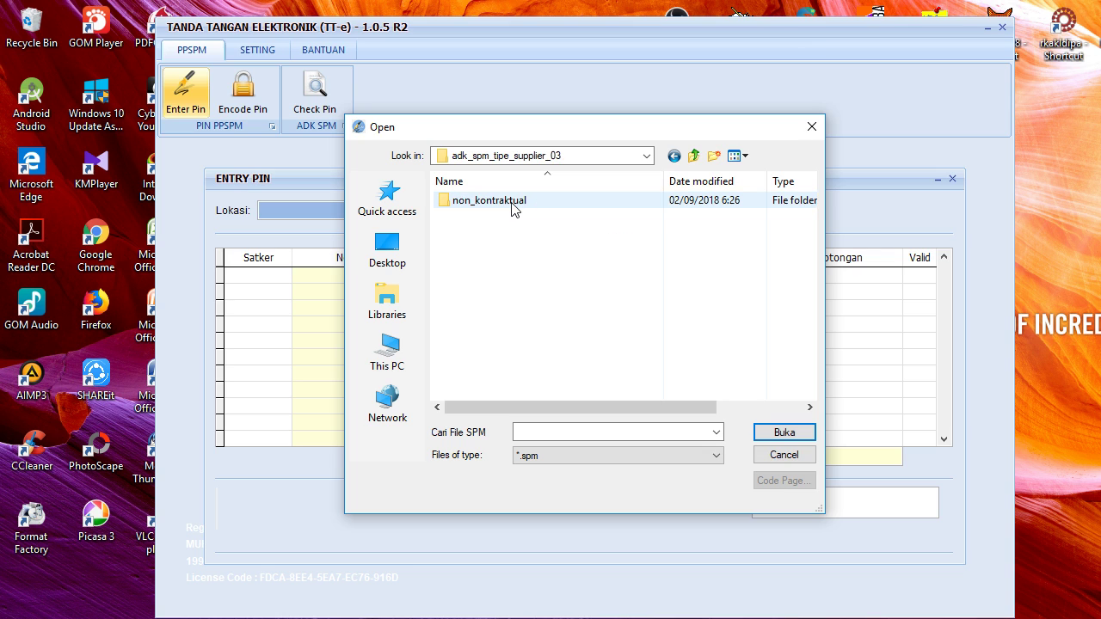
double_click(513, 209)
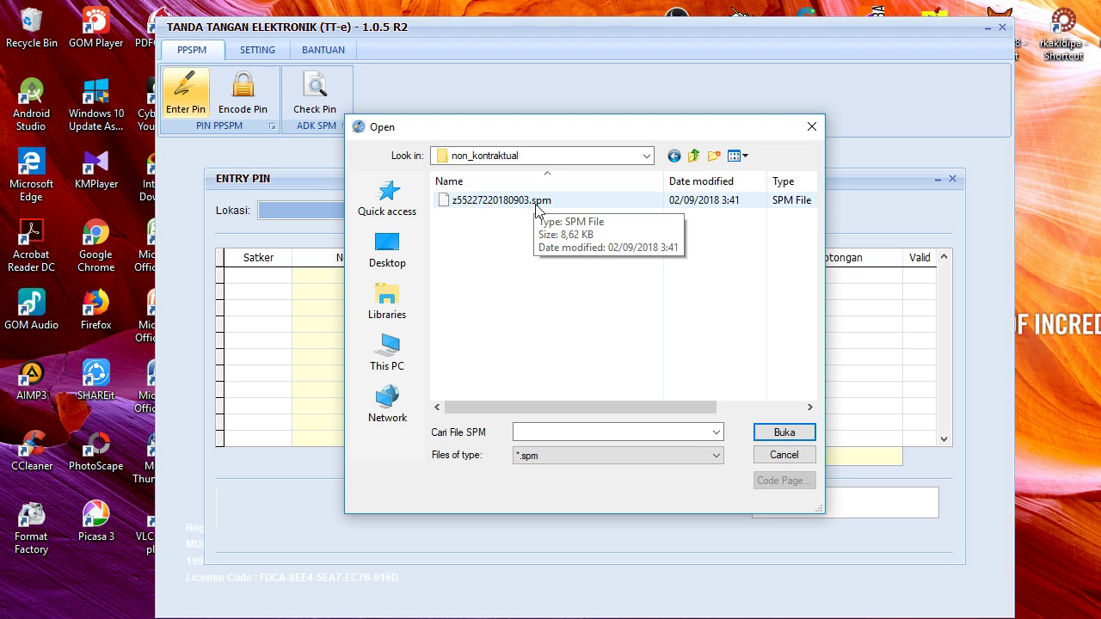
left_click(529, 209)
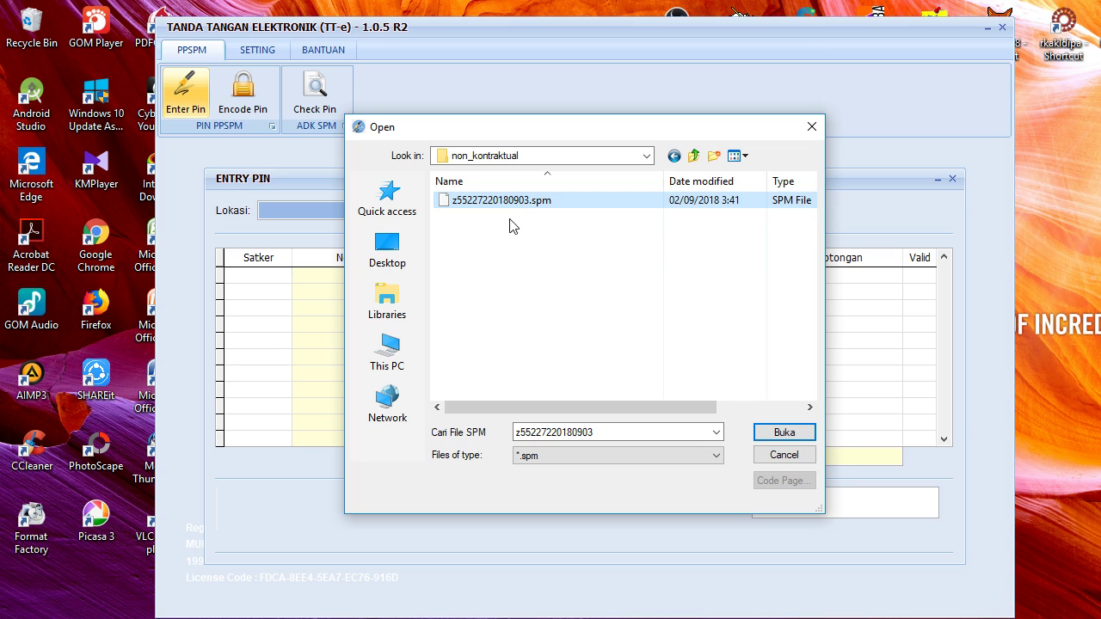
left_click(780, 436)
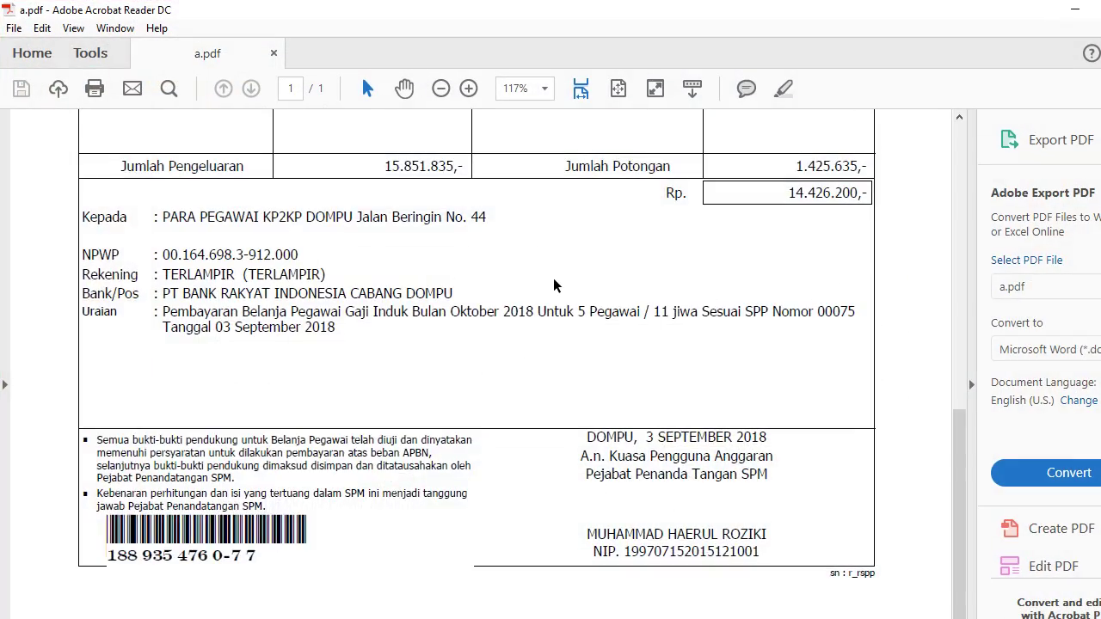
scroll(553, 285, "up", 10)
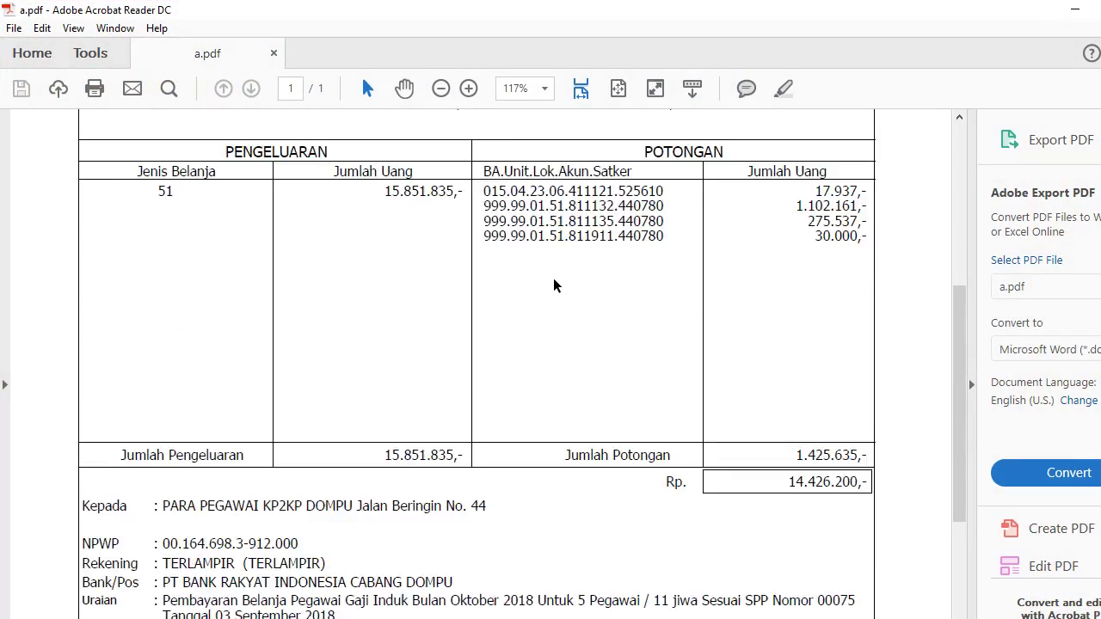
scroll(528, 258, "down", 15)
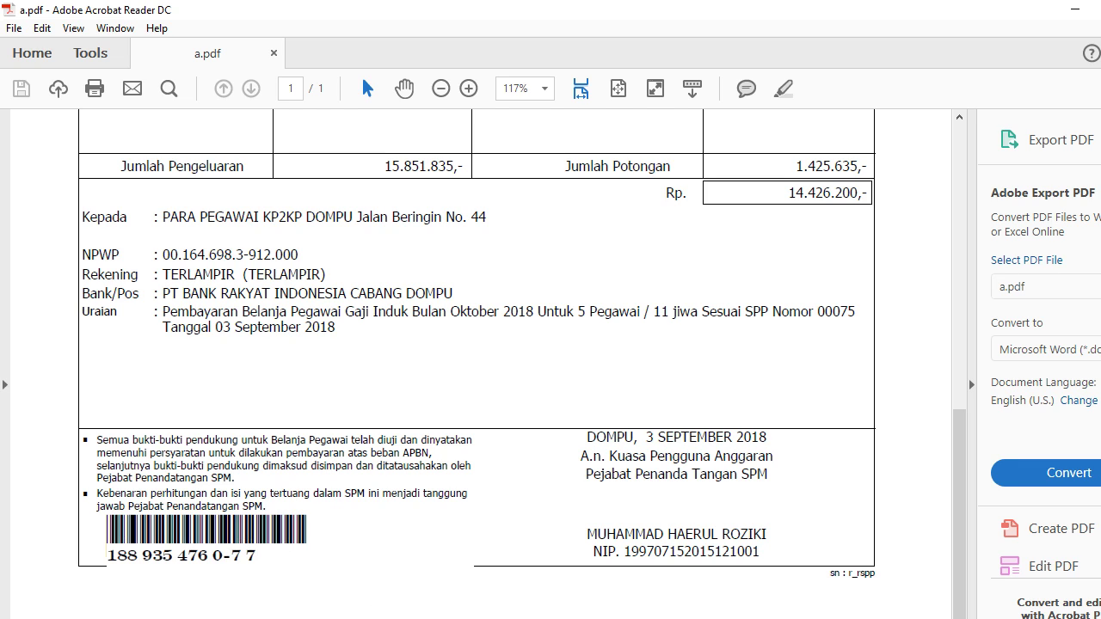
key("alt+Tab")
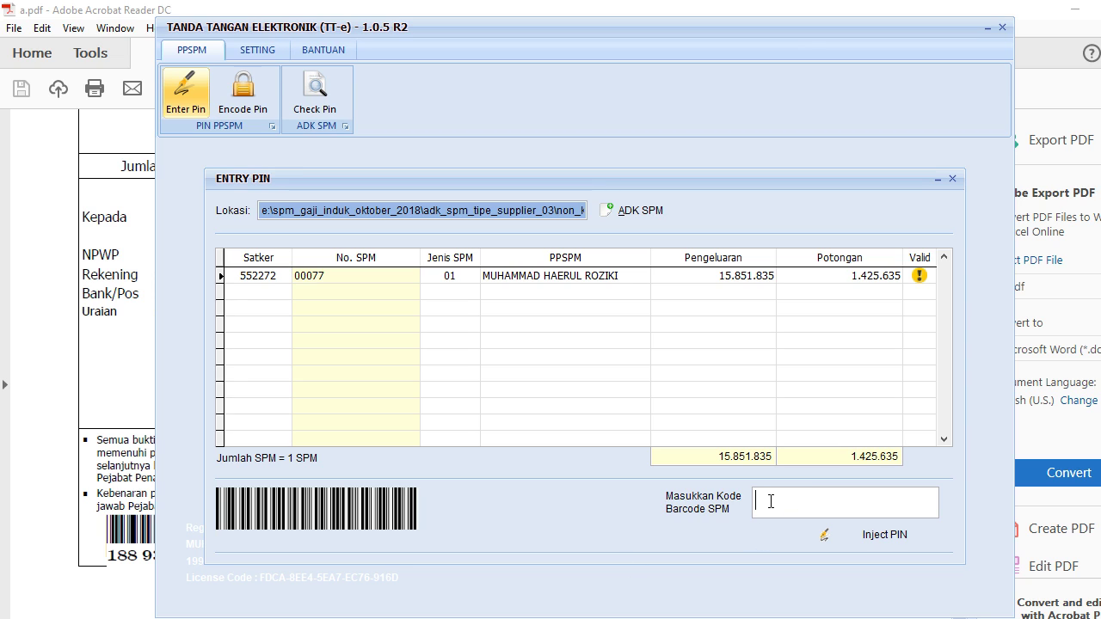
key("alt+Tab")
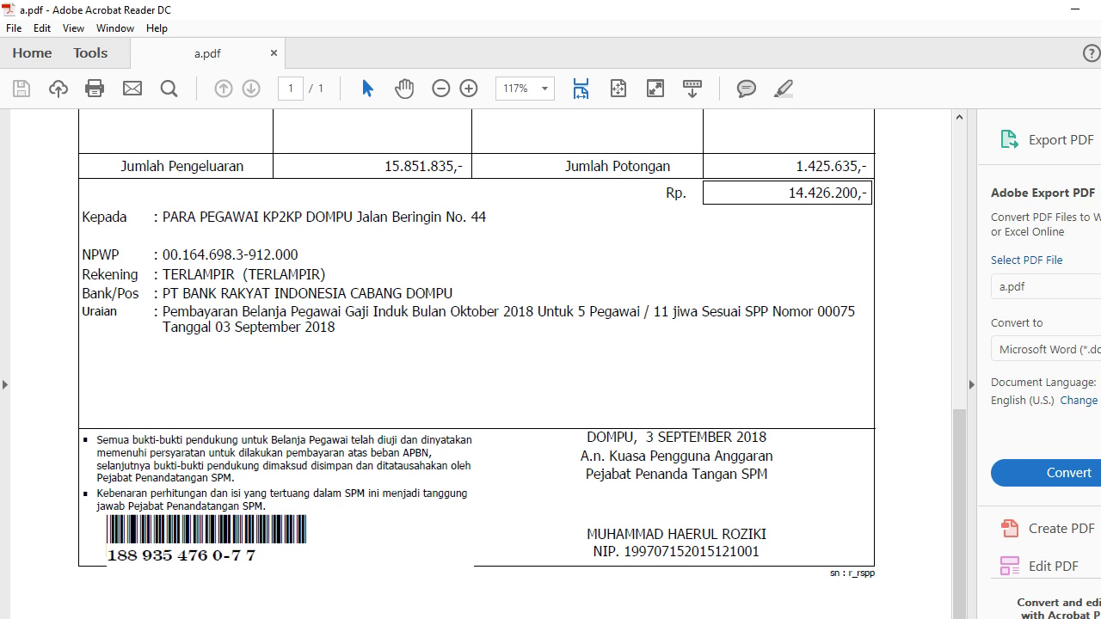
key("alt+Tab")
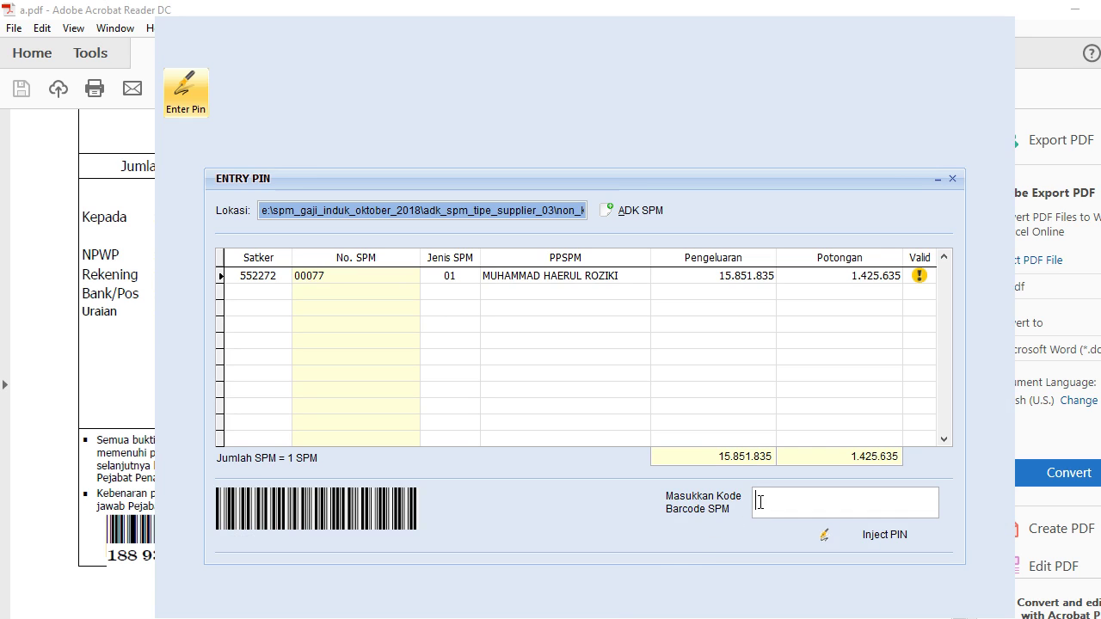
type("188935")
key("alt+Tab")
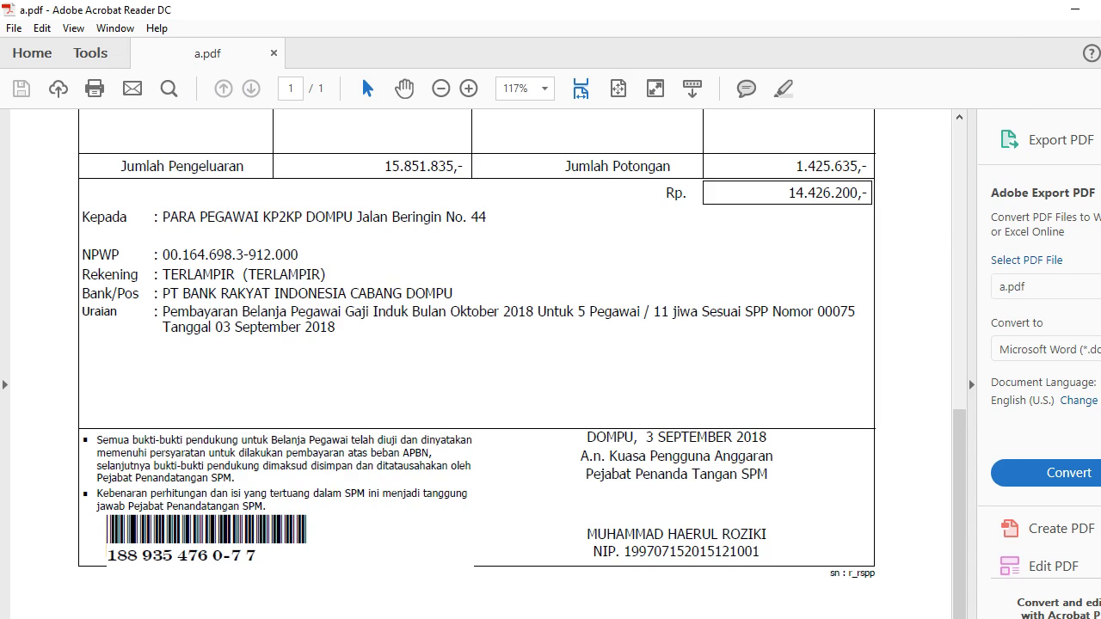
key("alt+Tab")
type("4")
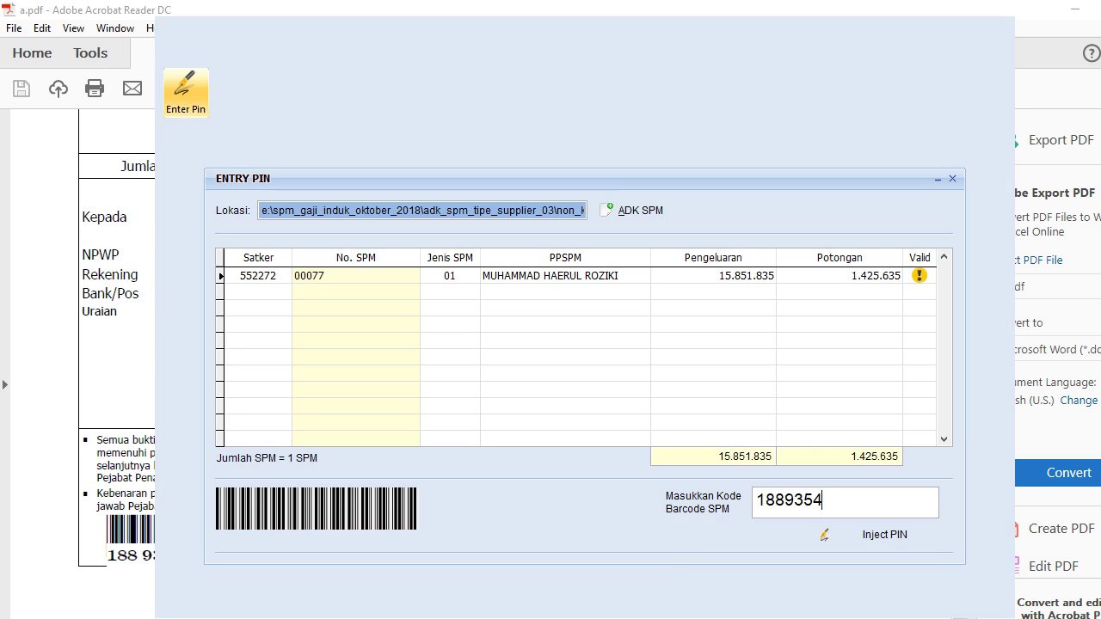
type("760")
key("alt+Tab")
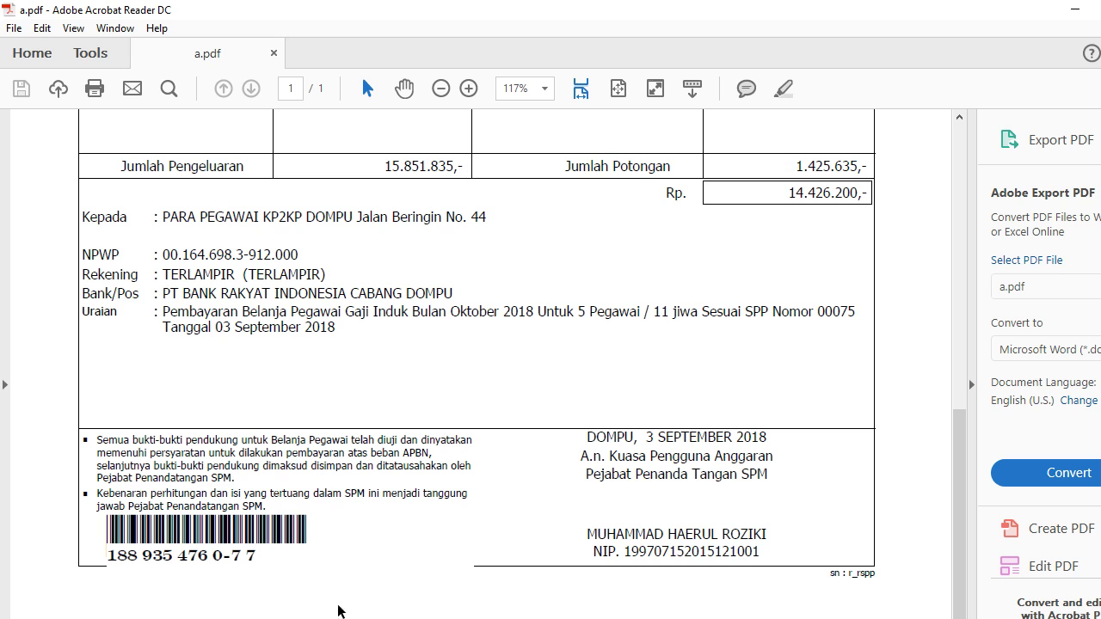
key("alt+Tab")
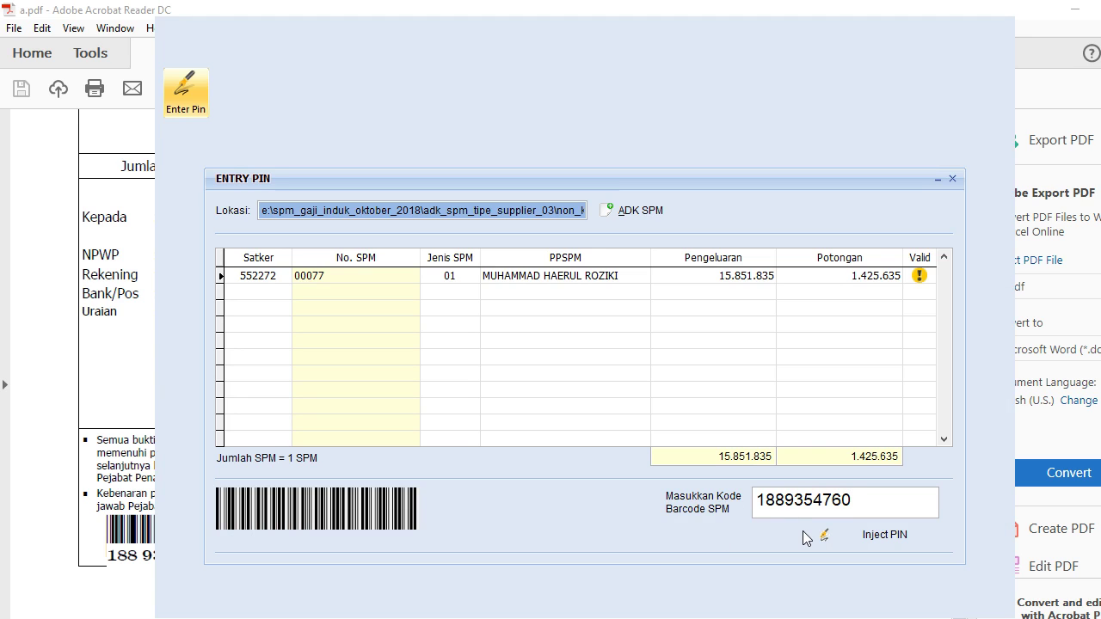
type("-77")
key("alt+Tab")
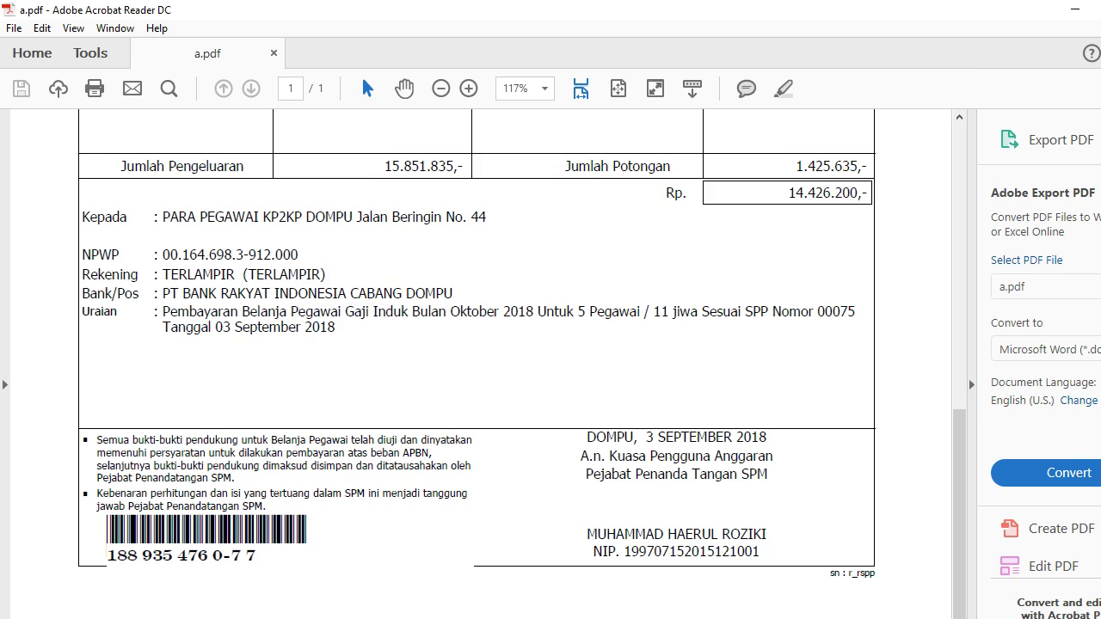
key("alt+Tab")
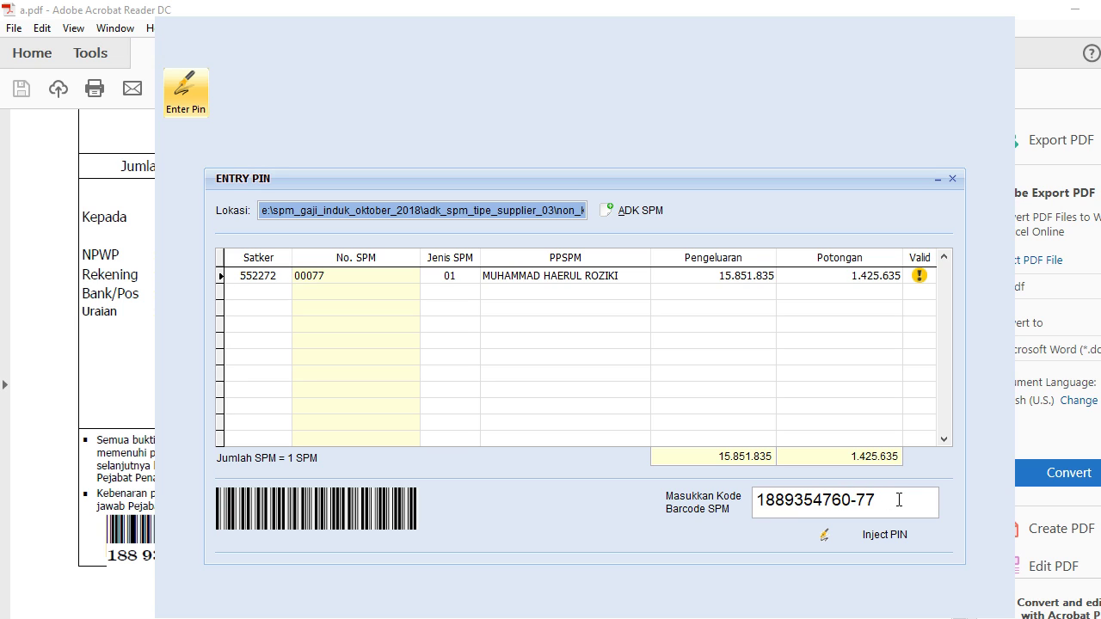
key("Return")
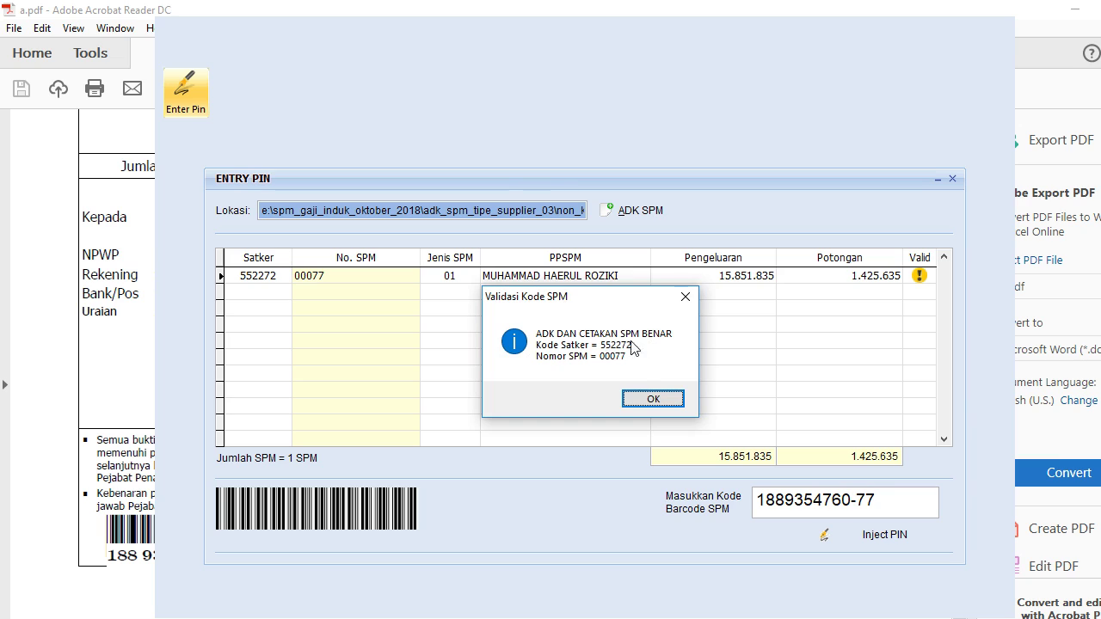
Step: Acknowledge the Validasi Kode SPM message so SPM 00077 shows as valid
left_click(643, 401)
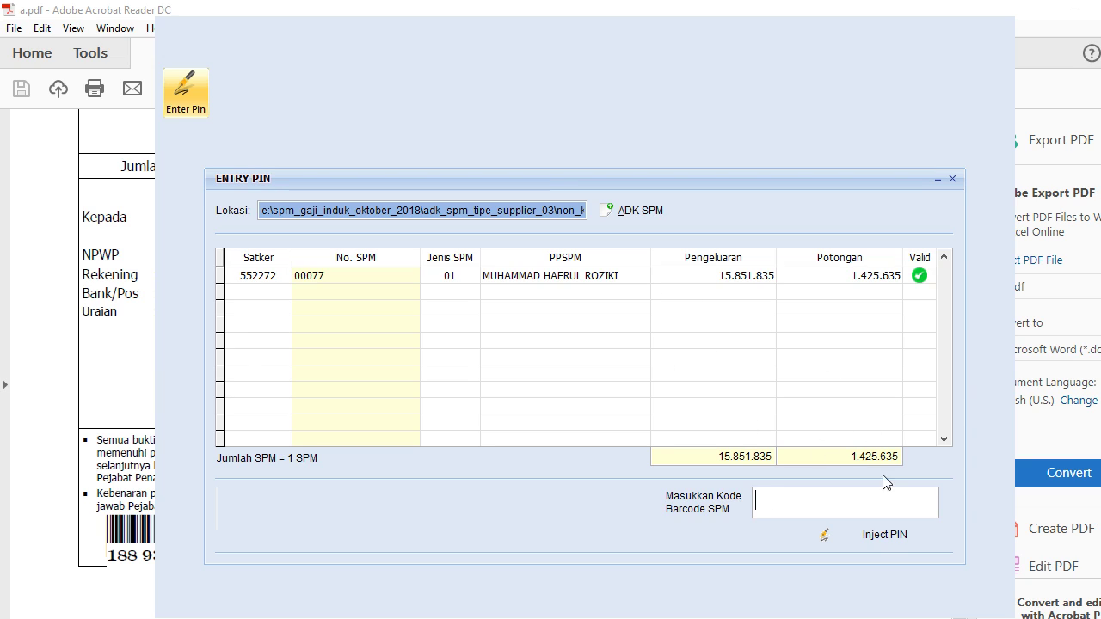
Step: Inject the PPSPM PIN into SPM 00077, entering the PIN in both PIN and Retype fields
left_click(883, 537)
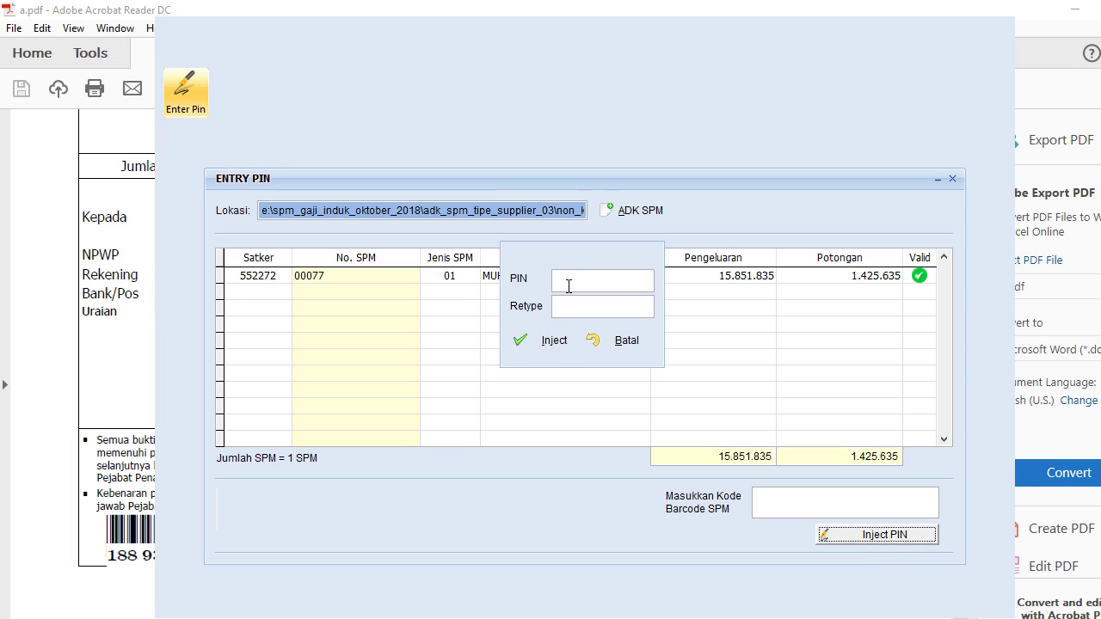
type("••••••")
key("Tab")
type("••••••")
key("Tab")
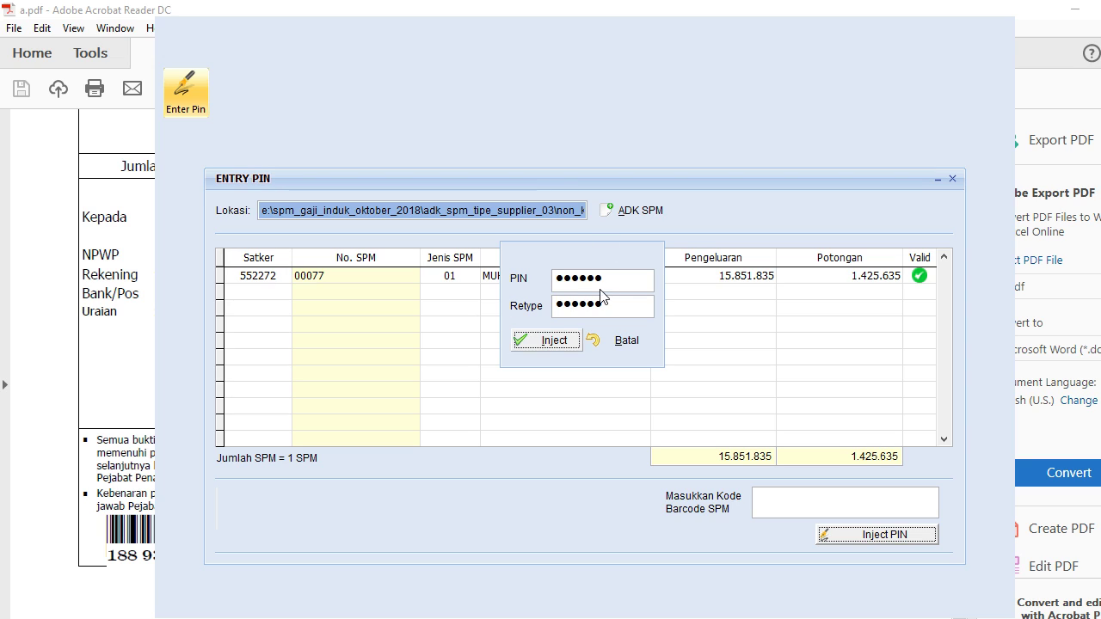
left_click(552, 350)
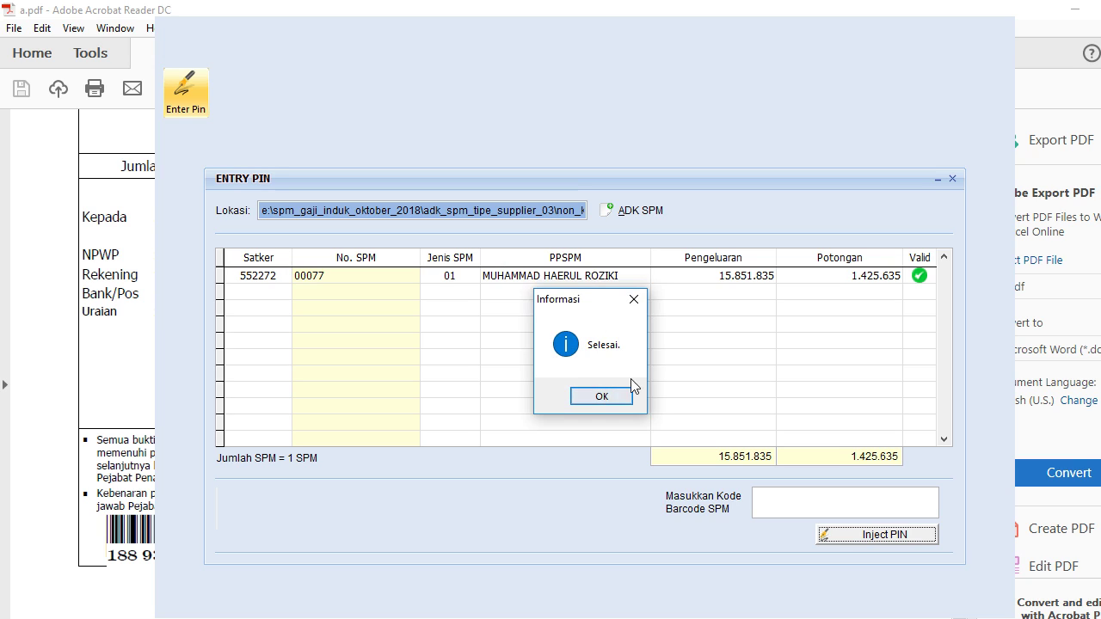
Step: Dismiss the 'Selesai.' information dialog
left_click(607, 397)
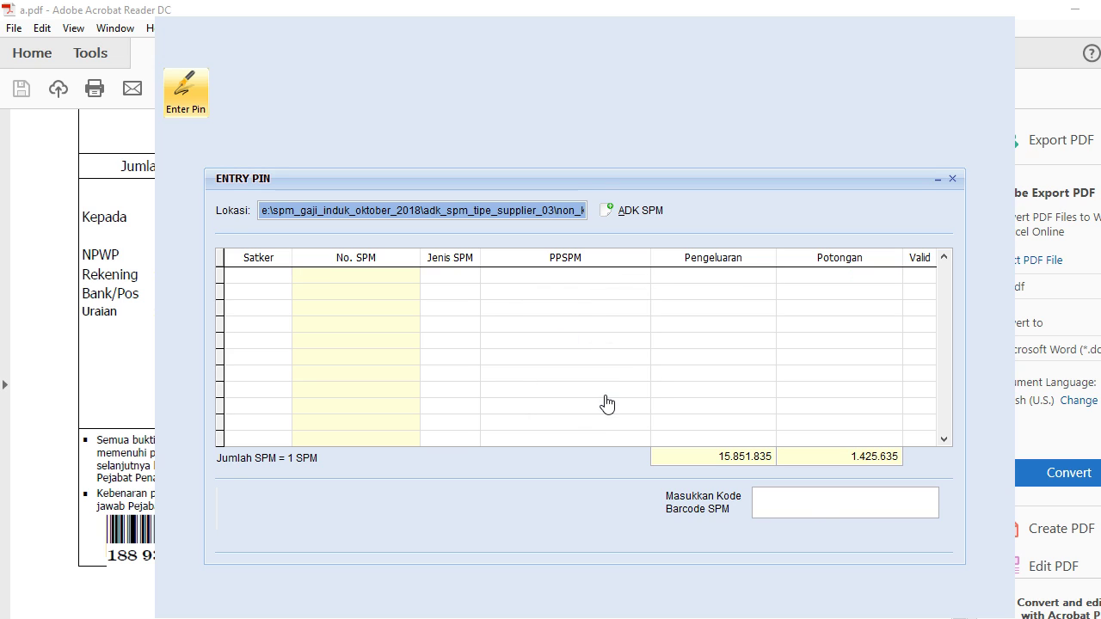